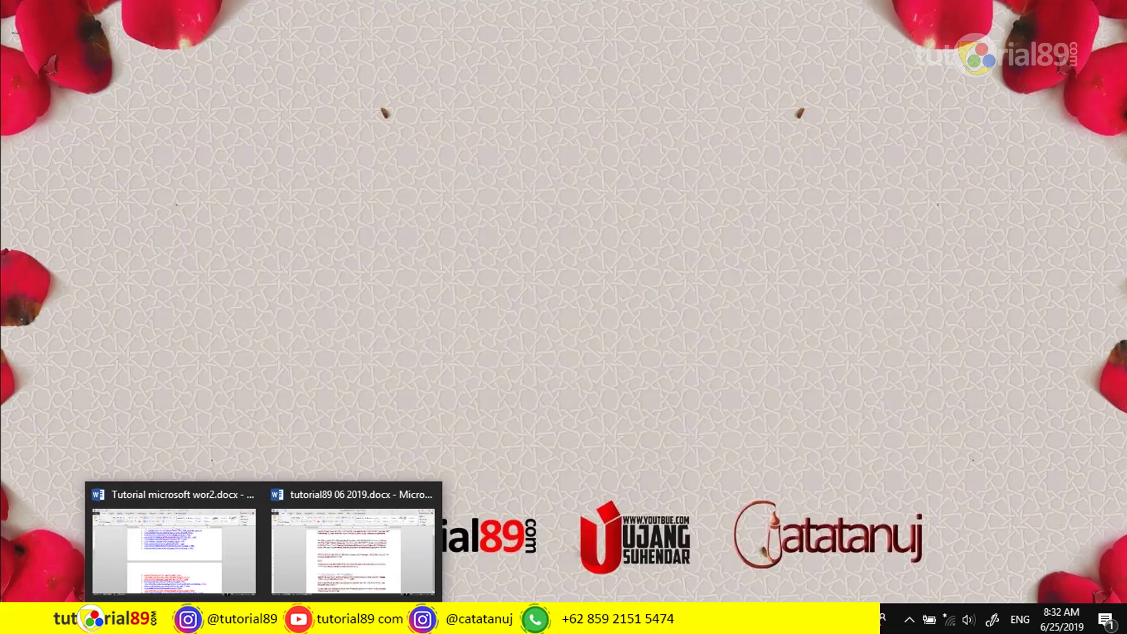
Bring tutorial89 06 2019.docx to the front and place the cursor in the opening text
{"action": "left_click", "coordinate": [352, 578]}
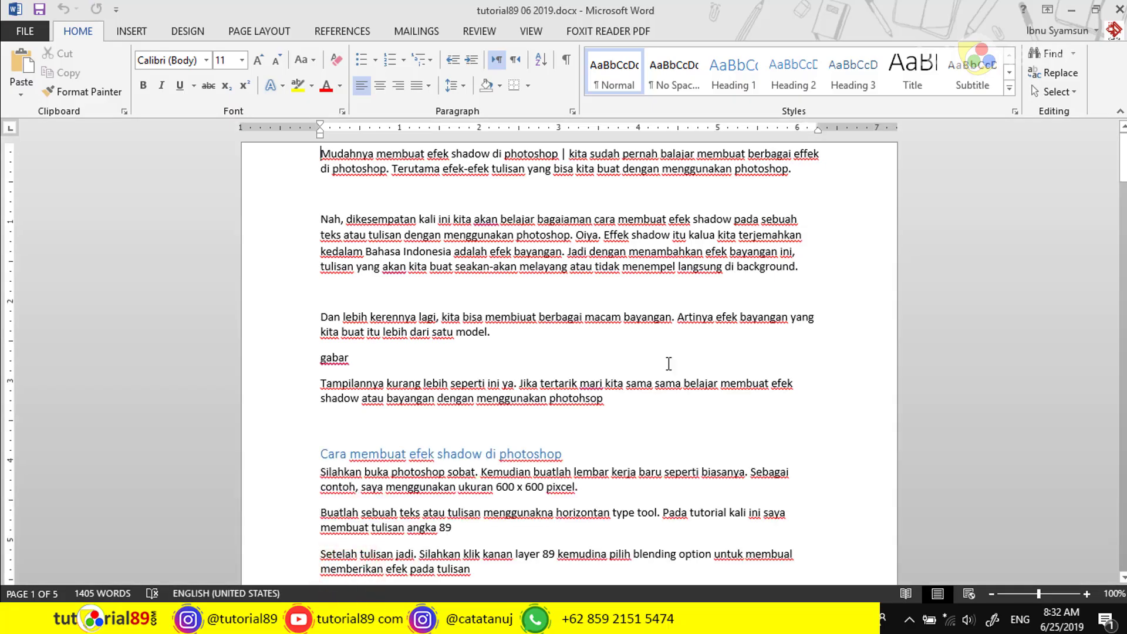
{"action": "scroll", "coordinate": [763, 328], "scroll_direction": "down", "scroll_amount": 1}
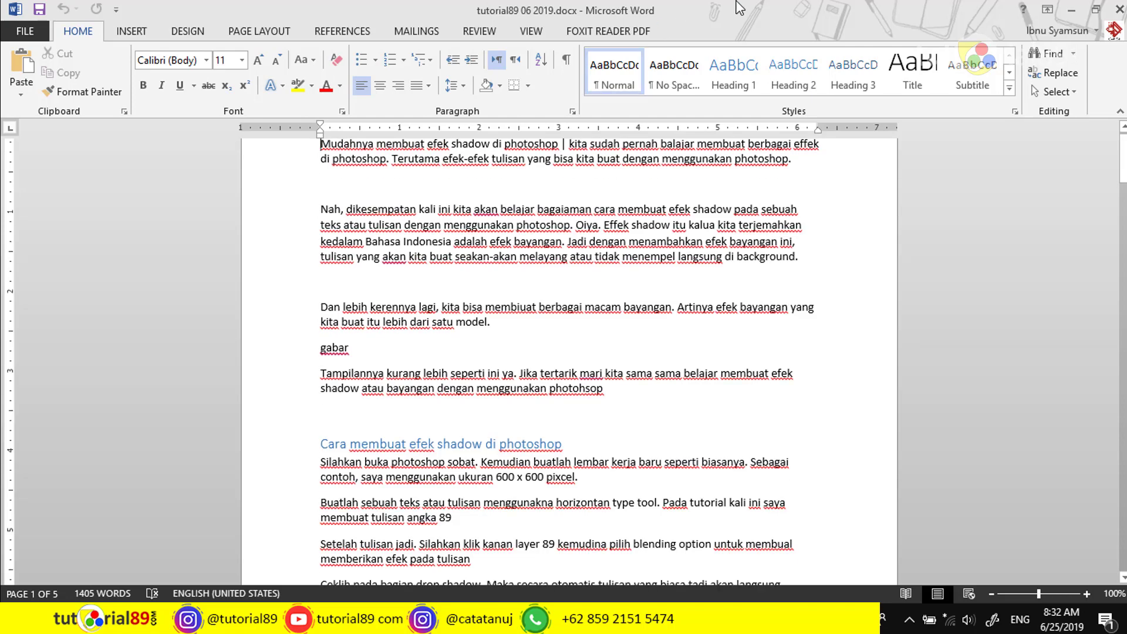
{"action": "scroll", "coordinate": [498, 342], "scroll_direction": "up", "scroll_amount": 1}
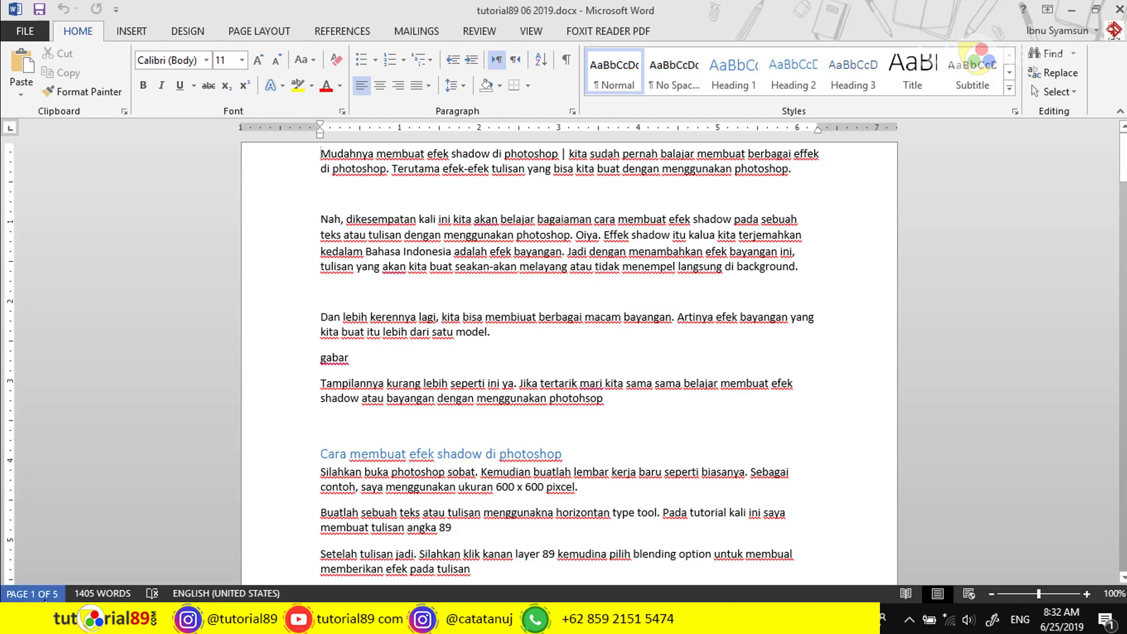
{"action": "left_click", "coordinate": [465, 333]}
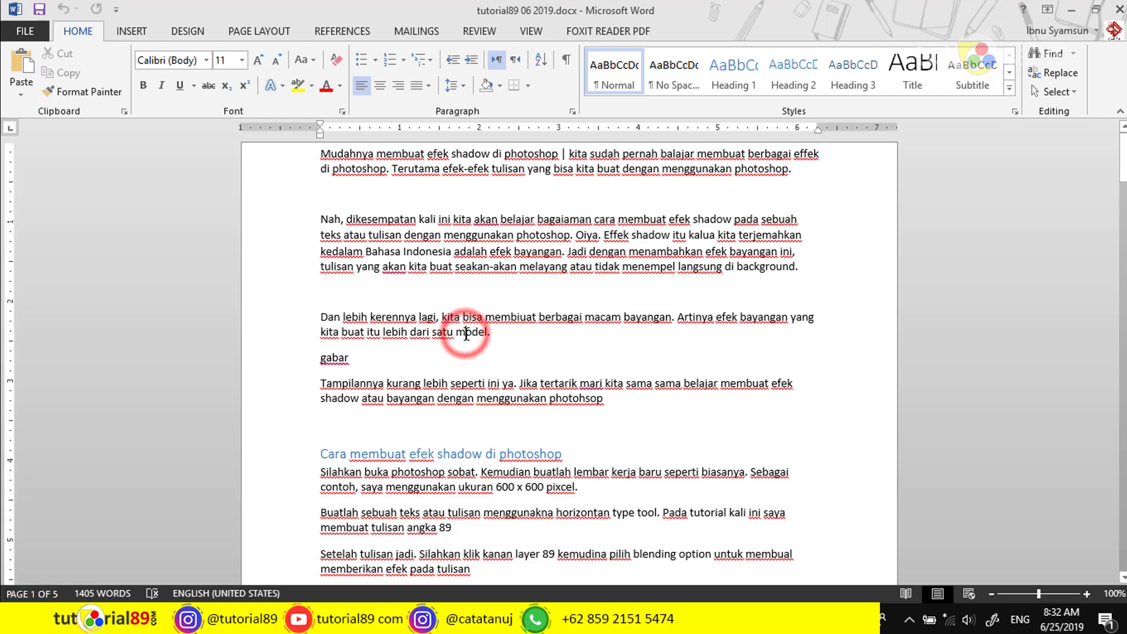
{"action": "scroll", "coordinate": [466, 334], "scroll_direction": "down", "scroll_amount": 1}
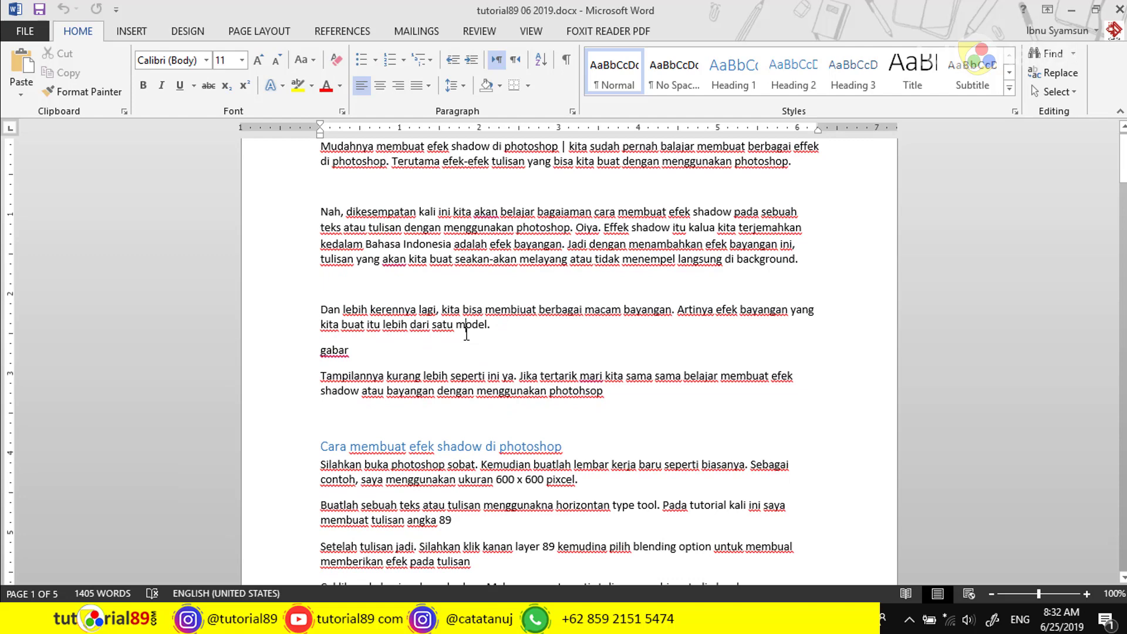
{"action": "left_click", "coordinate": [650, 407]}
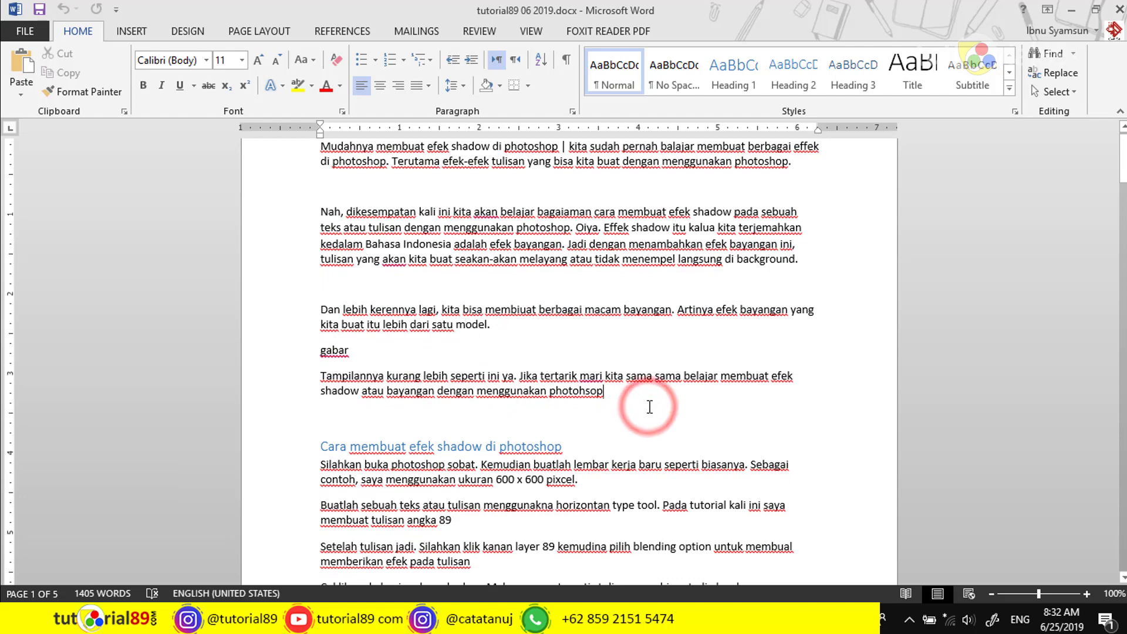
{"action": "scroll", "coordinate": [650, 407], "scroll_direction": "up", "scroll_amount": 1}
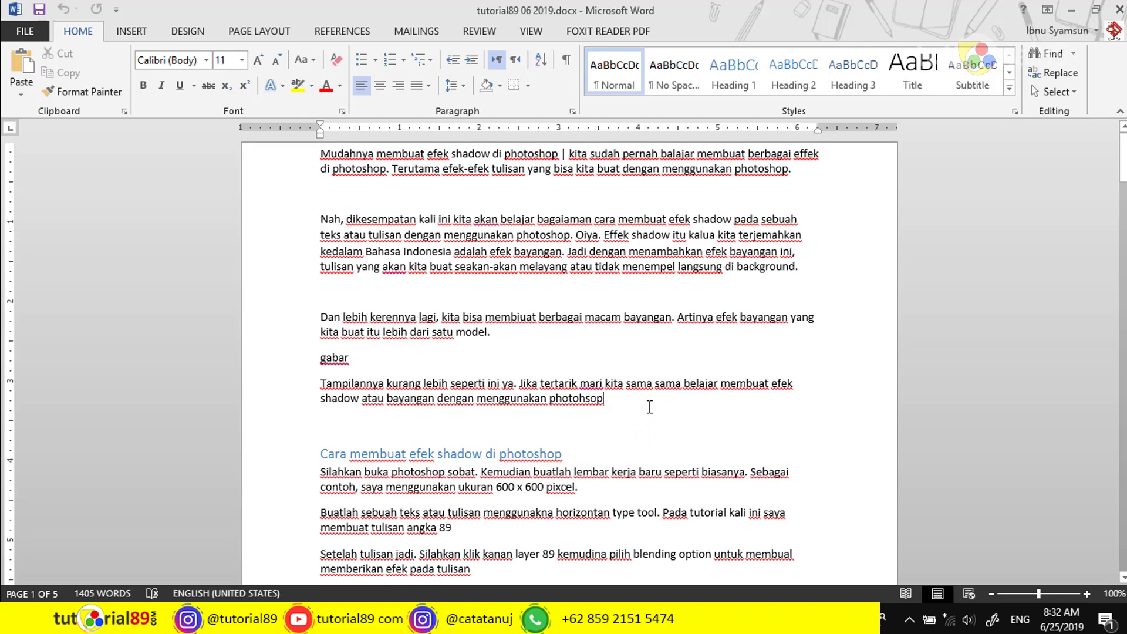
Scroll down through the Photoshop article onto page 2
{"action": "scroll", "coordinate": [650, 407], "scroll_direction": "down", "scroll_amount": 1}
{"action": "scroll", "coordinate": [650, 406], "scroll_direction": "down", "scroll_amount": 2}
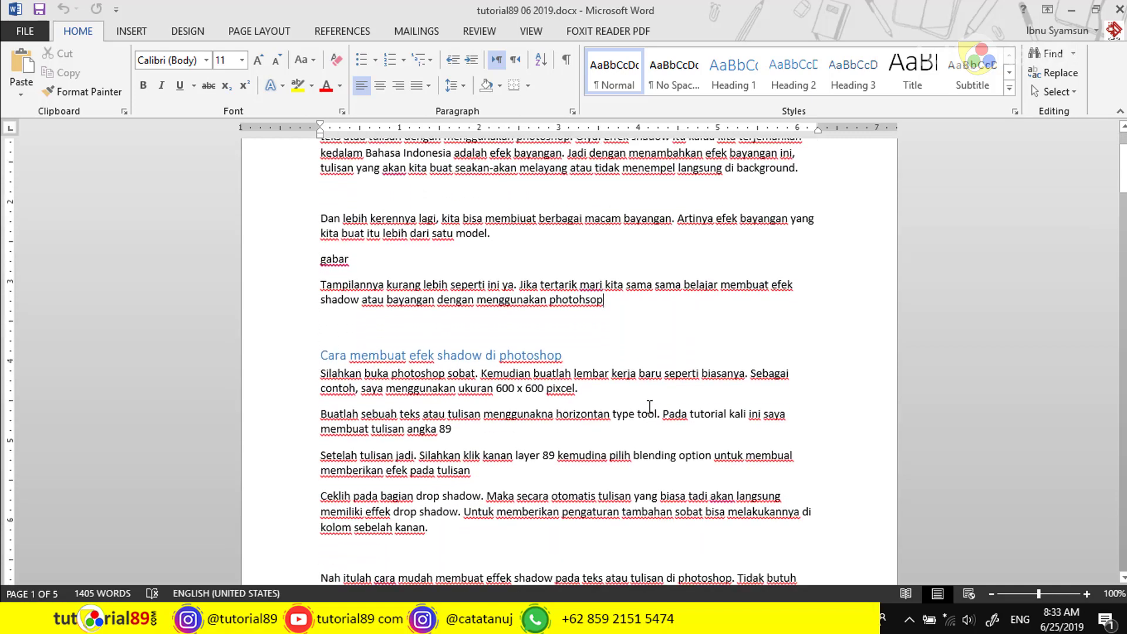
{"action": "scroll", "coordinate": [650, 407], "scroll_direction": "down", "scroll_amount": 1}
{"action": "scroll", "coordinate": [650, 407], "scroll_direction": "down", "scroll_amount": 2}
{"action": "scroll", "coordinate": [650, 407], "scroll_direction": "down", "scroll_amount": 1}
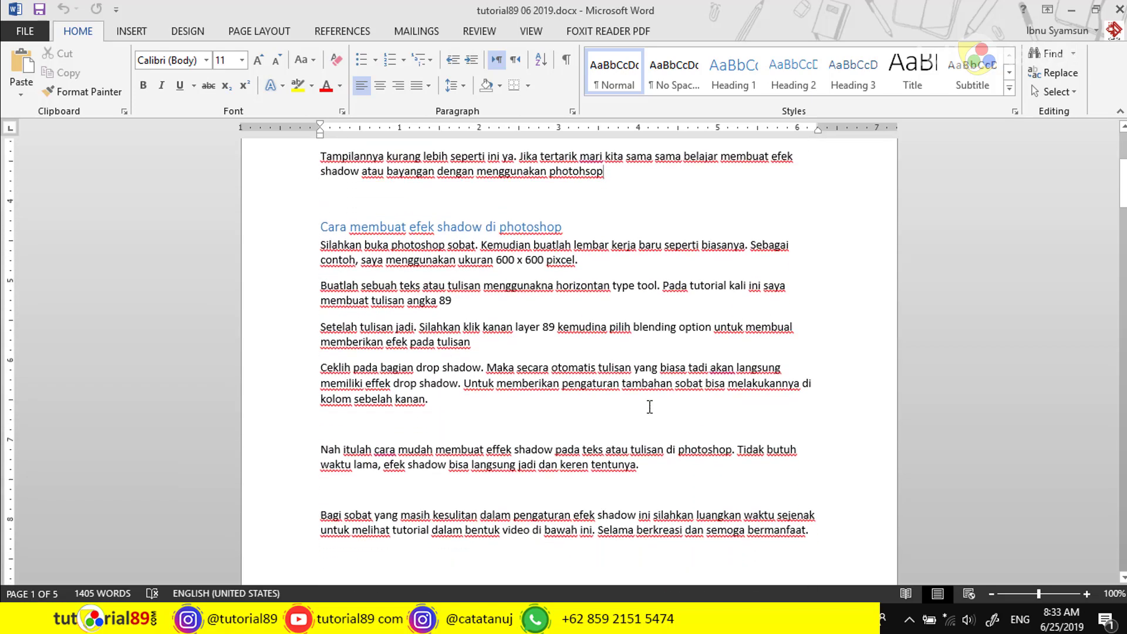
{"action": "scroll", "coordinate": [650, 407], "scroll_direction": "down", "scroll_amount": 10}
{"action": "scroll", "coordinate": [587, 388], "scroll_direction": "down", "scroll_amount": 3}
{"action": "scroll", "coordinate": [528, 379], "scroll_direction": "down", "scroll_amount": 5}
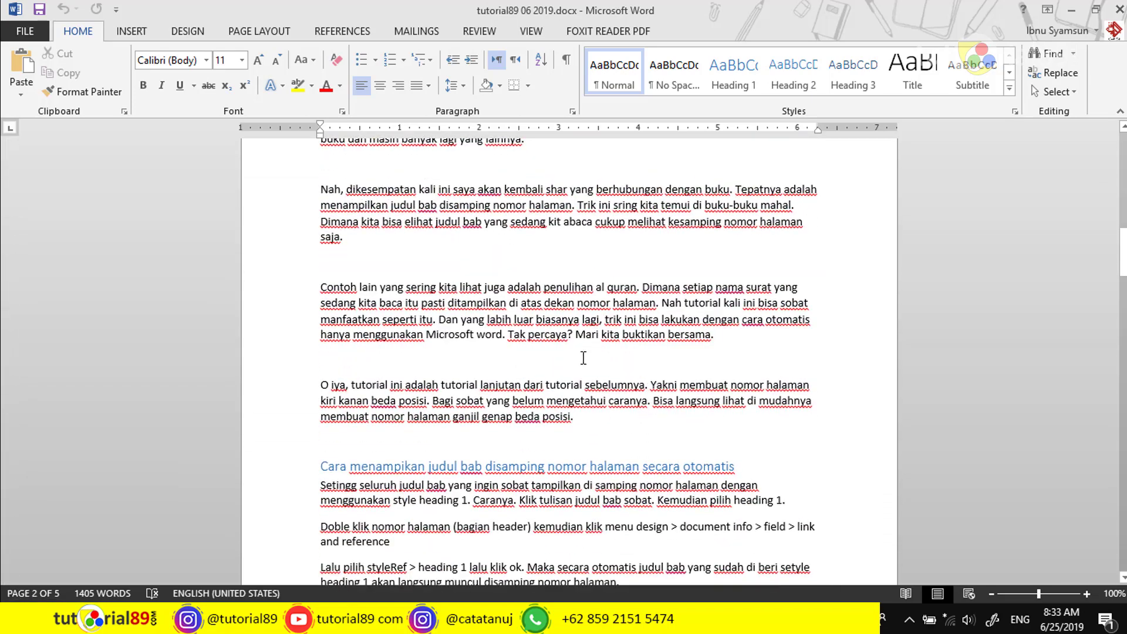
{"action": "left_click", "coordinate": [559, 376]}
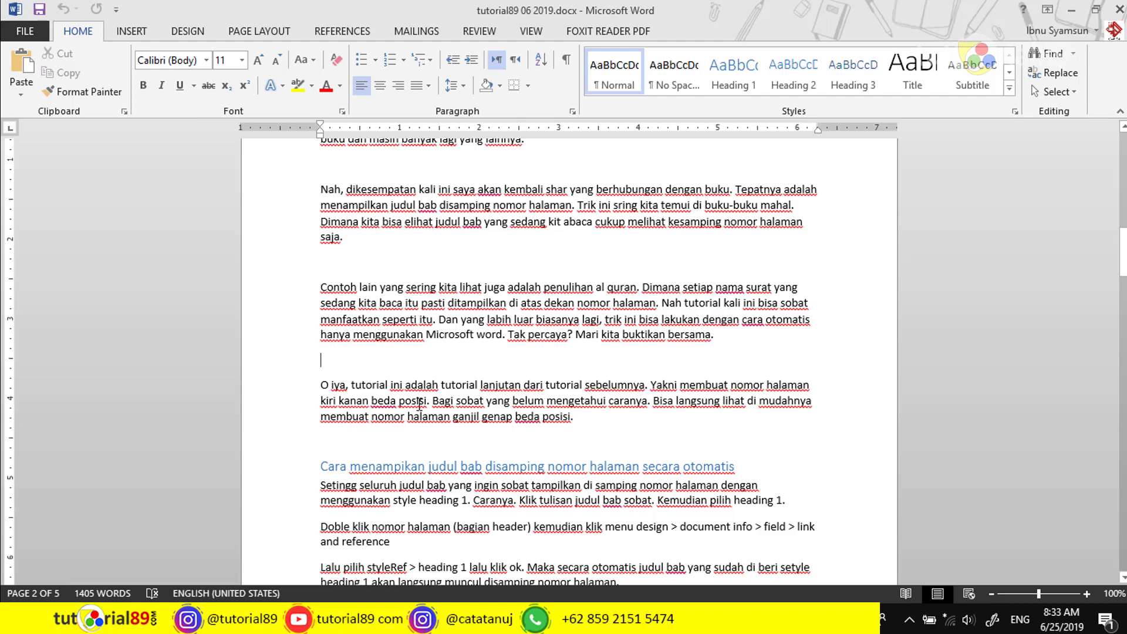
Open the Word Count dialog from the '1405 WORDS' status-bar counter
{"action": "left_click", "coordinate": [101, 594]}
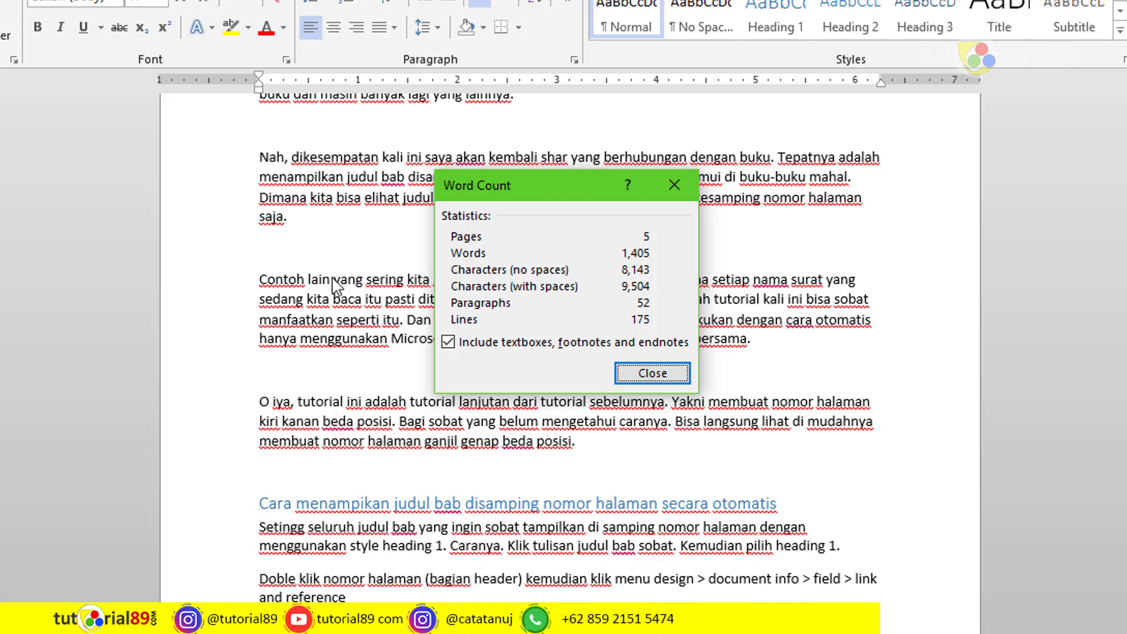
Close Word Count, then practise selecting 'Contoh' and its letter C in the paragraph
{"action": "left_click", "coordinate": [657, 373]}
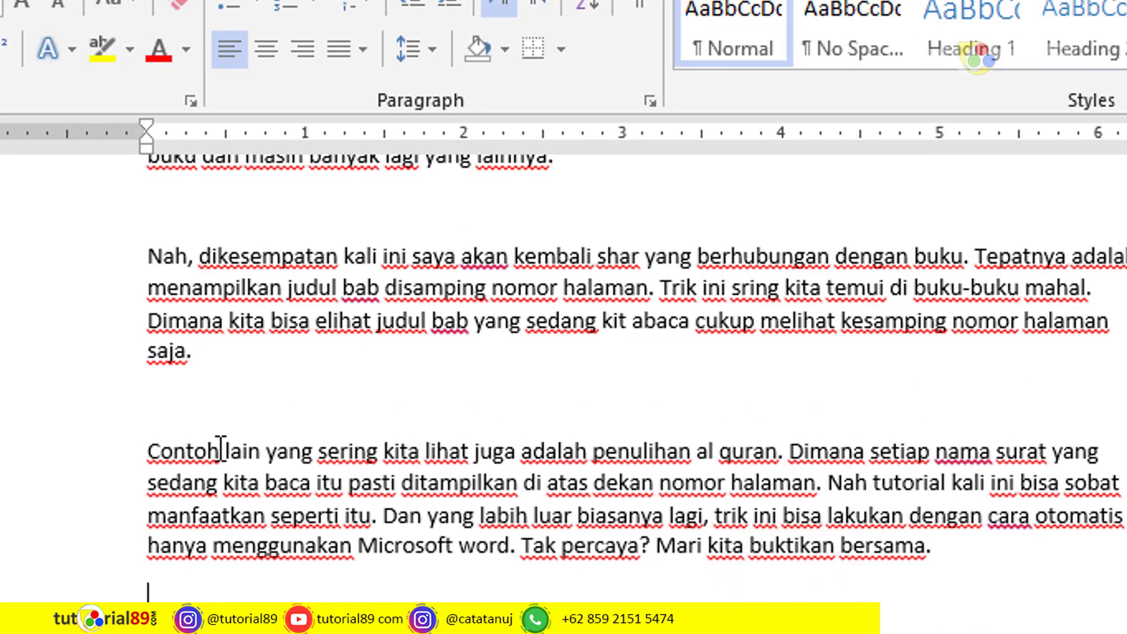
{"action": "left_click", "coordinate": [301, 288]}
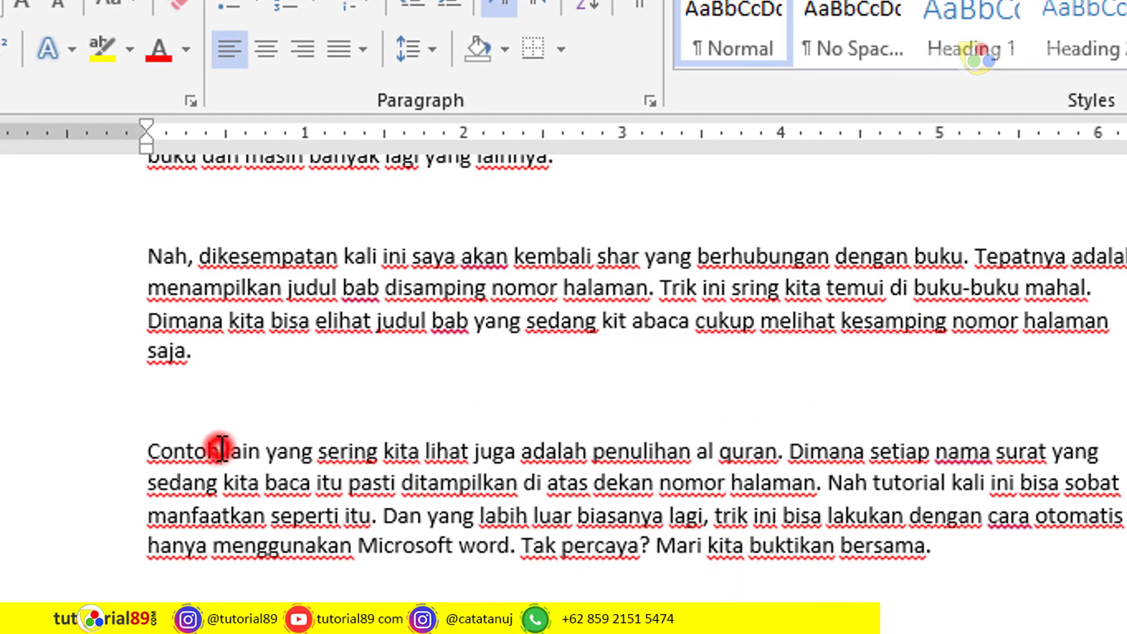
{"action": "left_click_drag", "start_coordinate": [222, 450], "coordinate": [147, 452]}
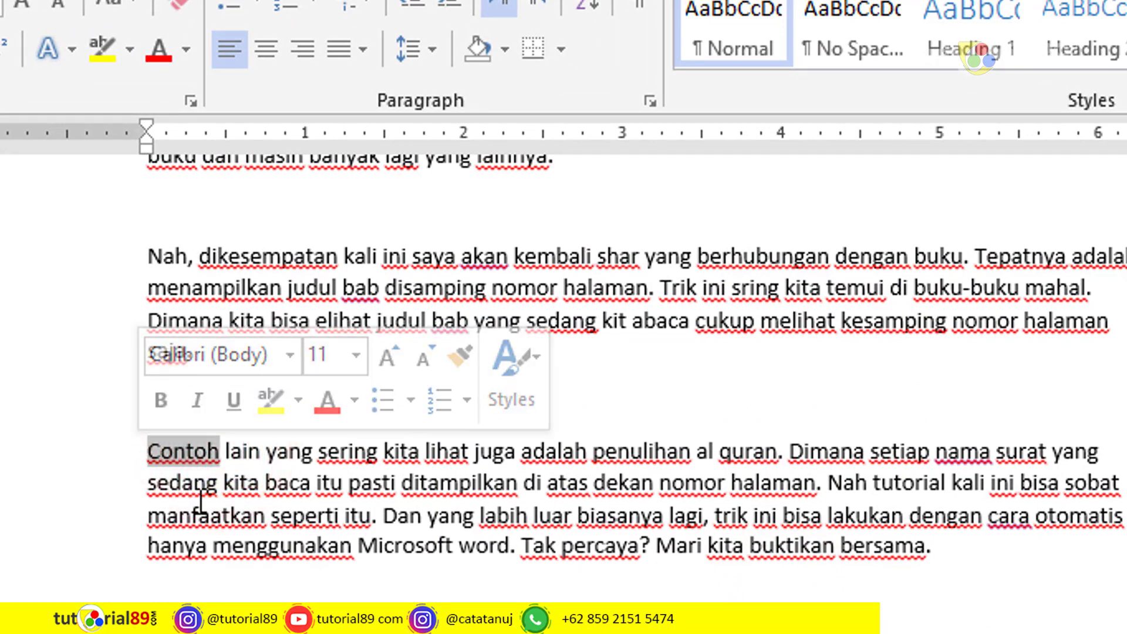
{"action": "left_click", "coordinate": [232, 464]}
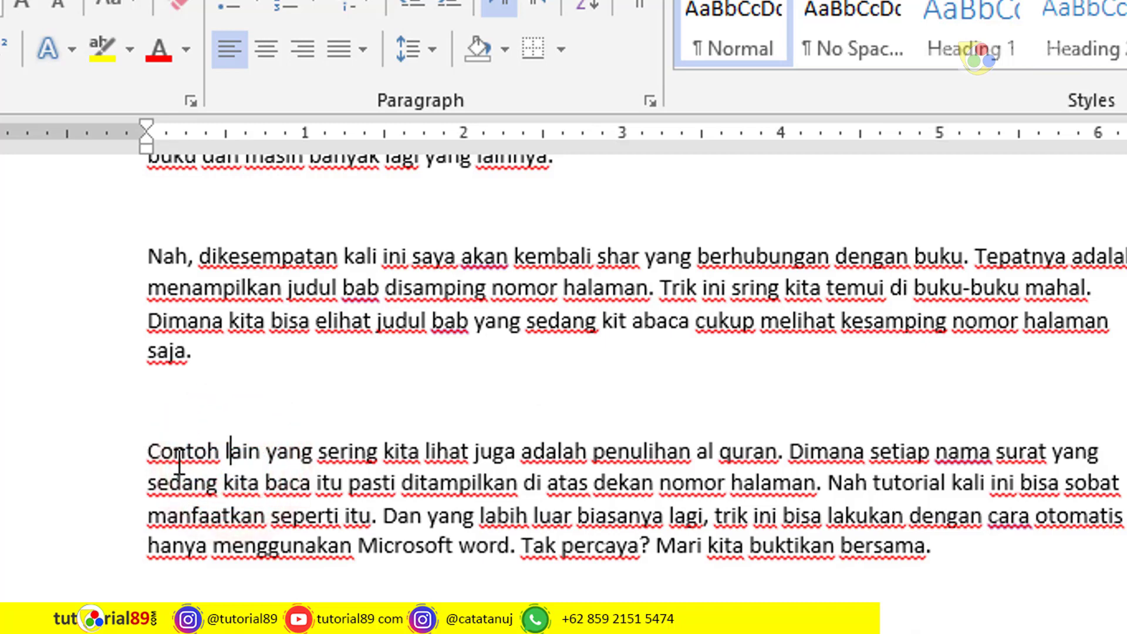
{"action": "left_click_drag", "start_coordinate": [160, 452], "coordinate": [136, 451]}
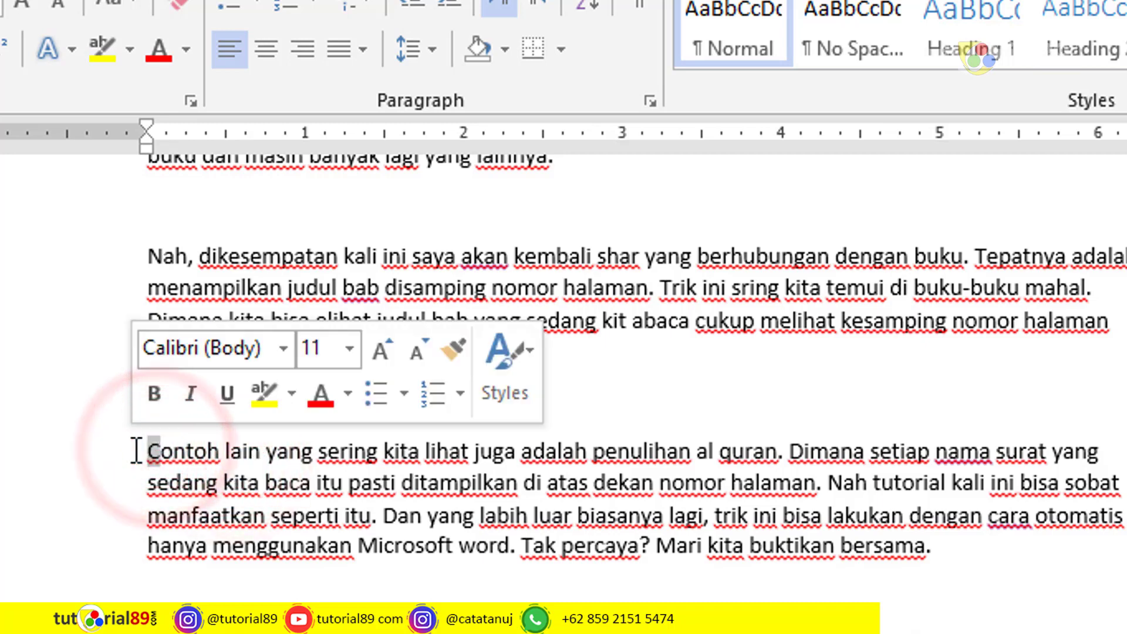
{"action": "left_click", "coordinate": [257, 540]}
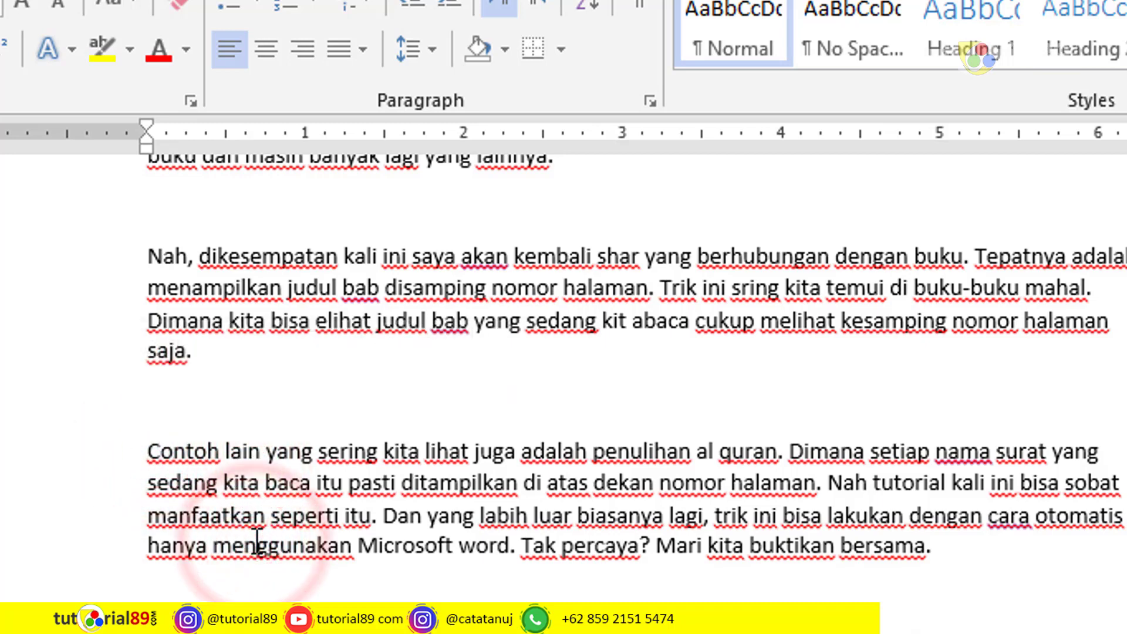